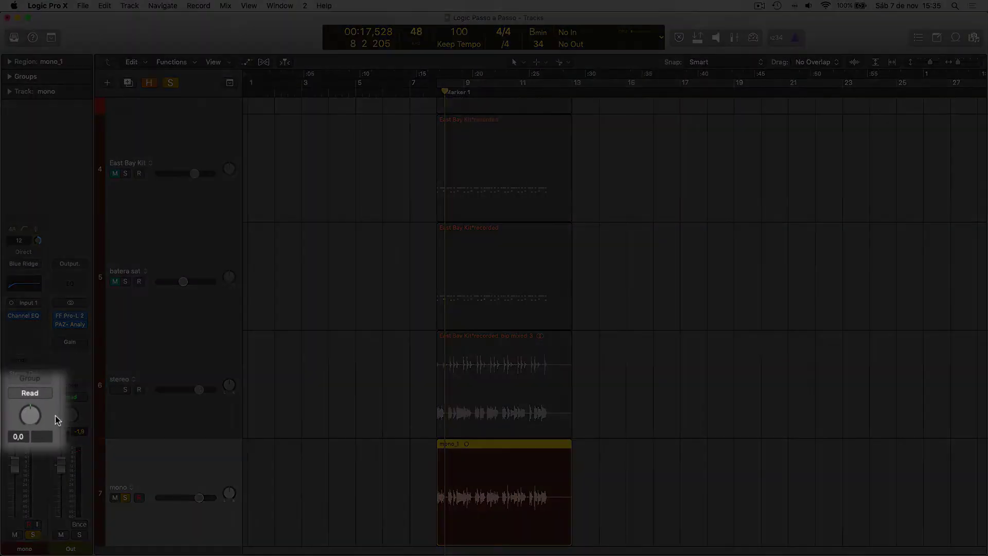
# Step: Play the soloed mono track and audition changes to its pan position
pyautogui.press('space')
pyautogui.moveTo(30, 415)
pyautogui.mouseDown()
pyautogui.moveTo(30, 436)
pyautogui.moveTo(30, 370)
pyautogui.moveTo(30, 415)
pyautogui.mouseUp()
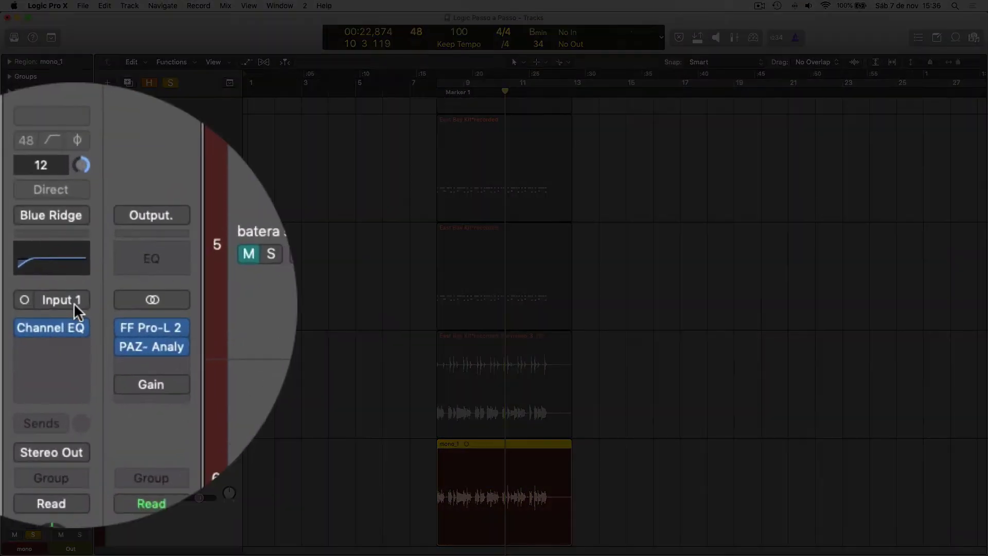
pyautogui.click(26, 301)
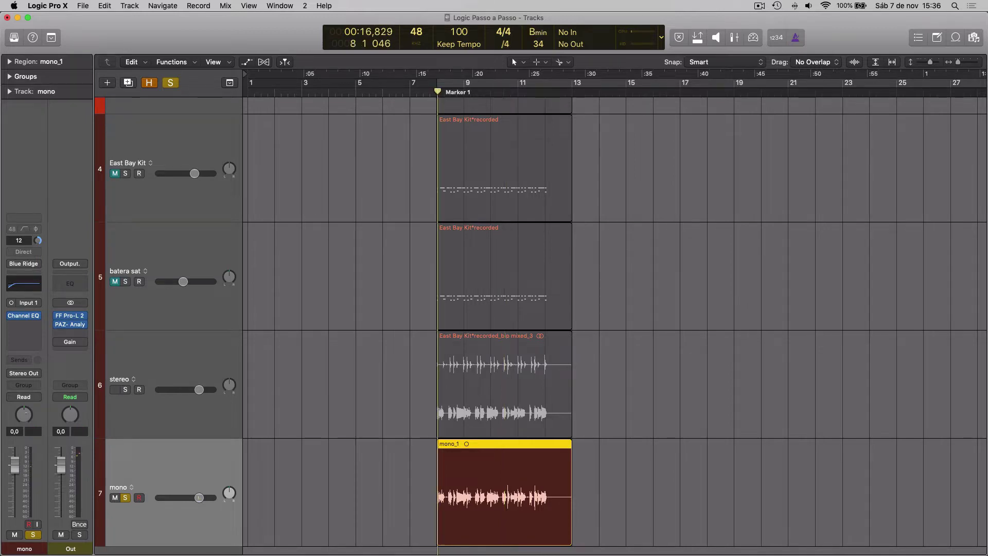
pyautogui.moveTo(27, 415)
pyautogui.mouseDown()
pyautogui.moveTo(28, 433)
pyautogui.moveTo(31, 379)
pyautogui.moveTo(36, 416)
pyautogui.mouseUp()
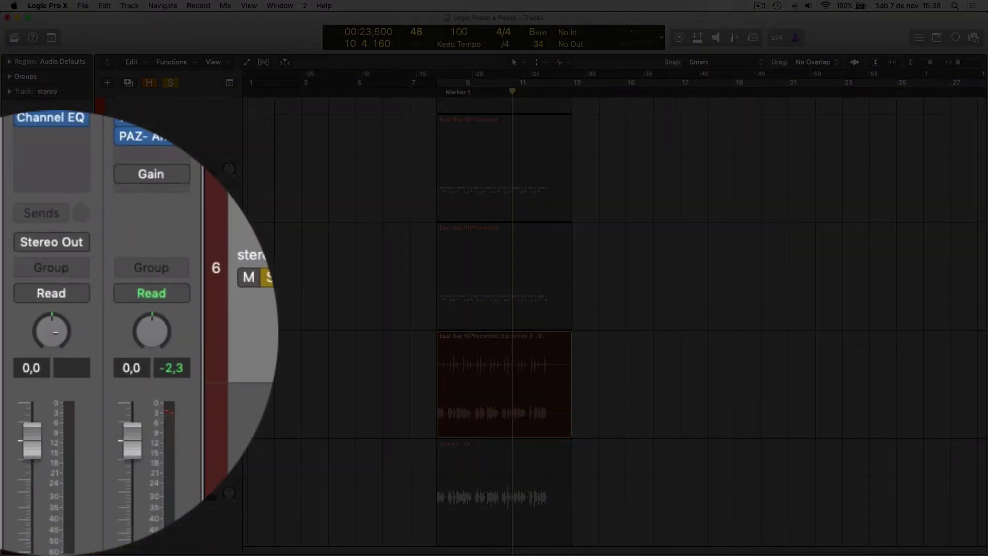
# Step: Check the stereo track's pan modes and audition its balance at -64 and +63
pyautogui.rightClick(51, 332)
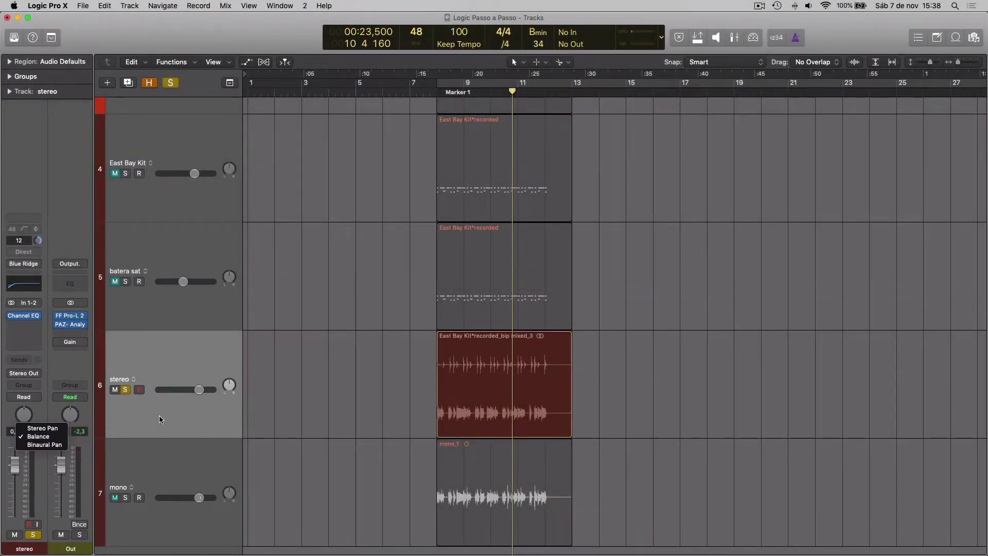
pyautogui.click(159, 419)
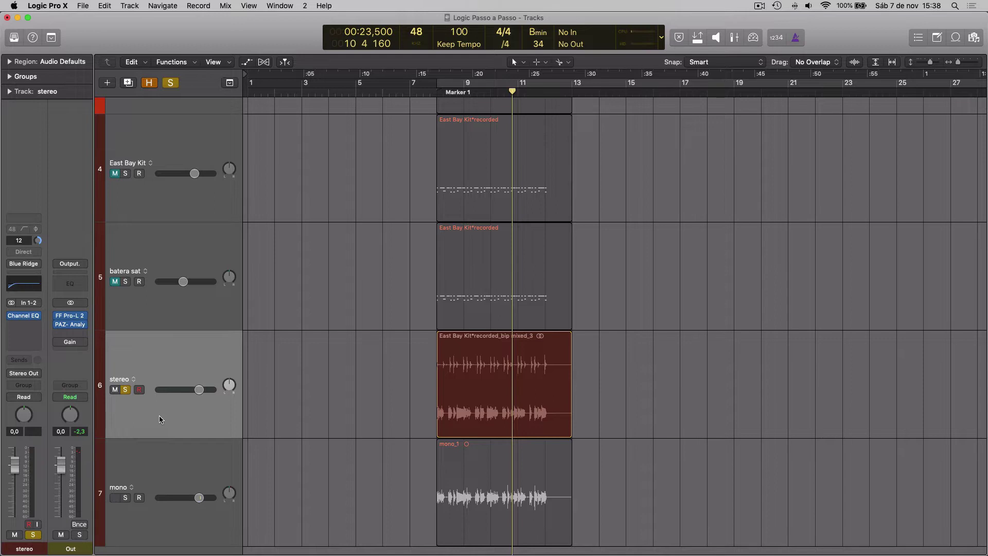
pyautogui.press('space')
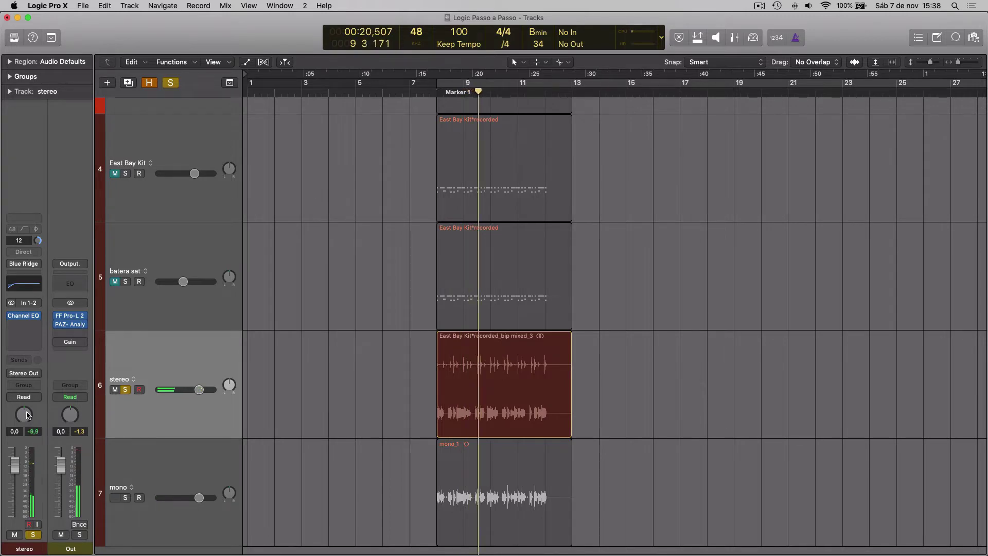
pyautogui.moveTo(26, 415); pyautogui.dragTo(56, 554)
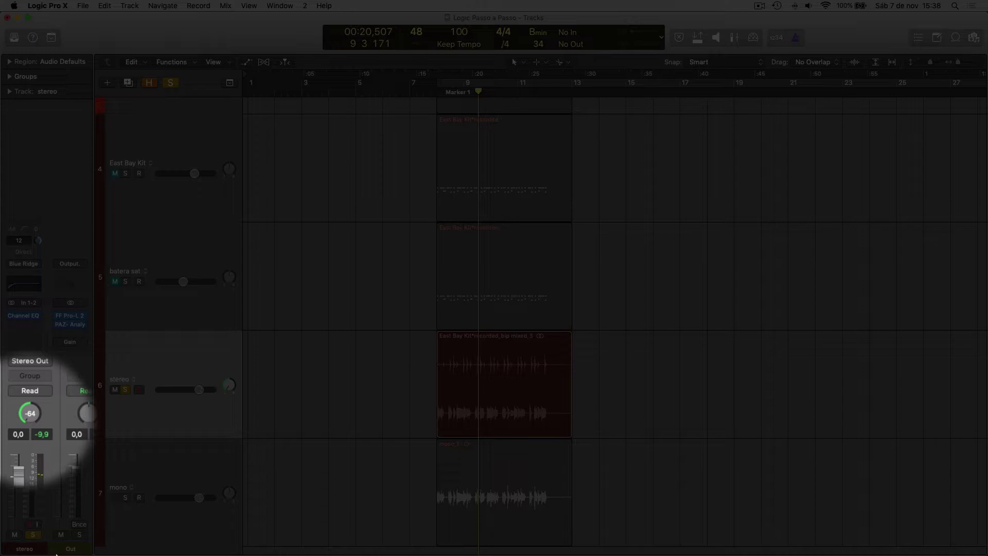
pyautogui.press('space')
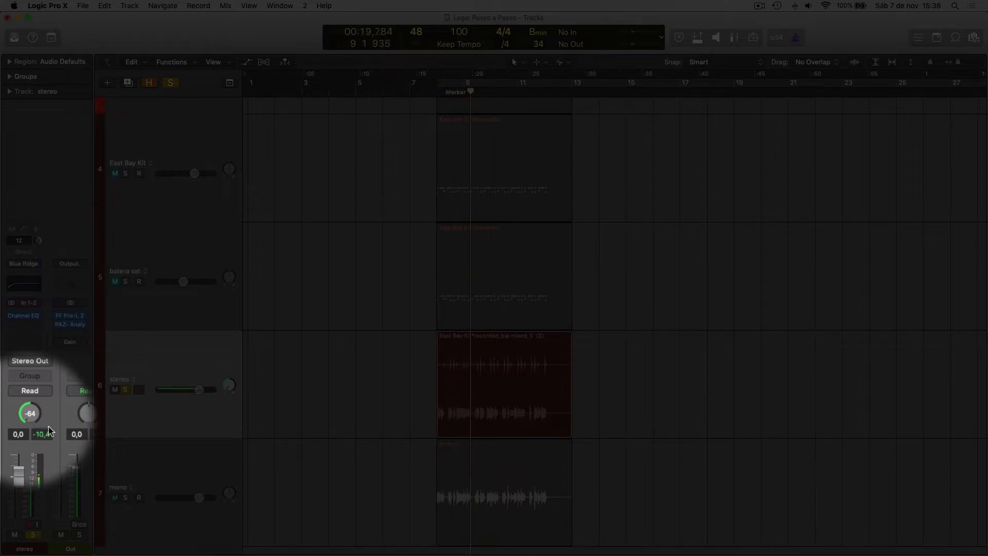
pyautogui.moveTo(29, 413); pyautogui.dragTo(57, 208)
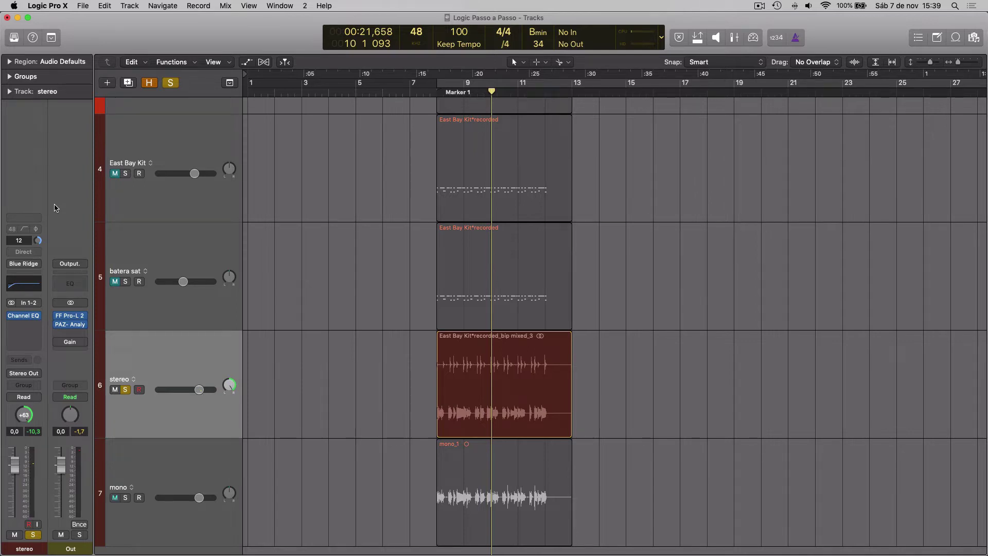
# Step: Reset the stereo track's balance to centre and change its pan mode to Stereo Pan
pyautogui.moveTo(25, 413); pyautogui.dragTo(53, 544)
pyautogui.keyDown('alt'); pyautogui.click(22, 416); pyautogui.keyUp('alt')
pyautogui.rightClick(26, 417)
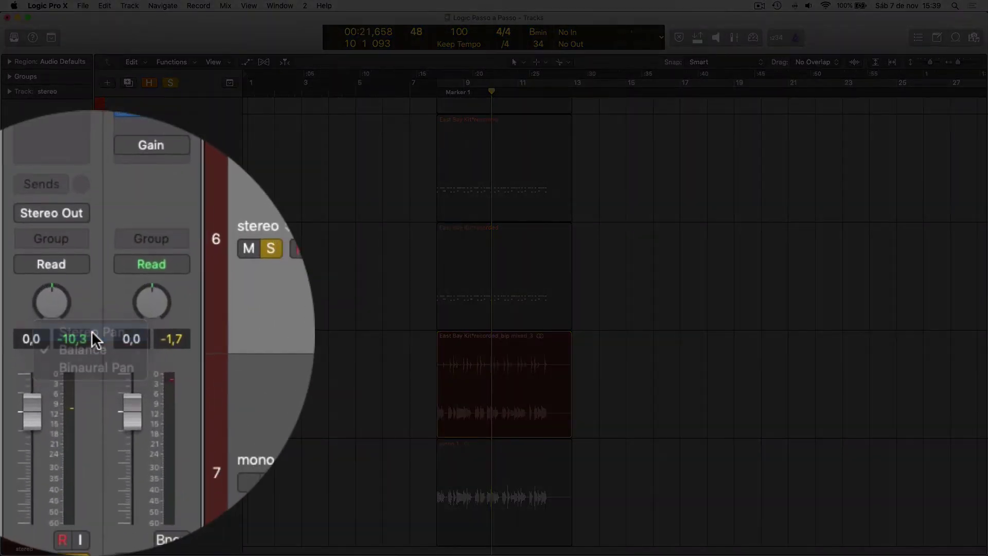
pyautogui.click(92, 331)
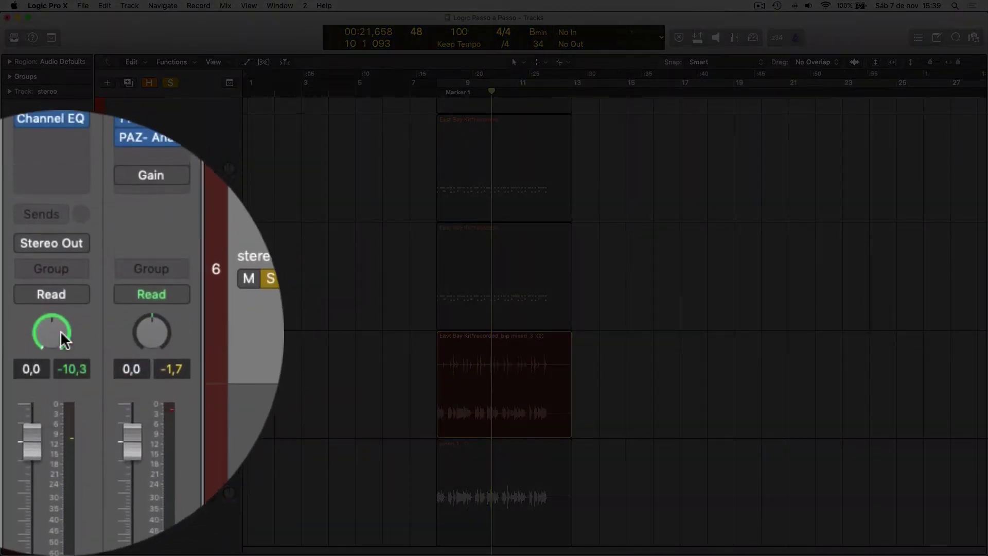
# Step: Audition the stereo track while changing the Stereo Pan spread and position, and restore the full spread
pyautogui.moveTo(61, 335); pyautogui.dragTo(53, 412)
pyautogui.press('space')
pyautogui.press('space')
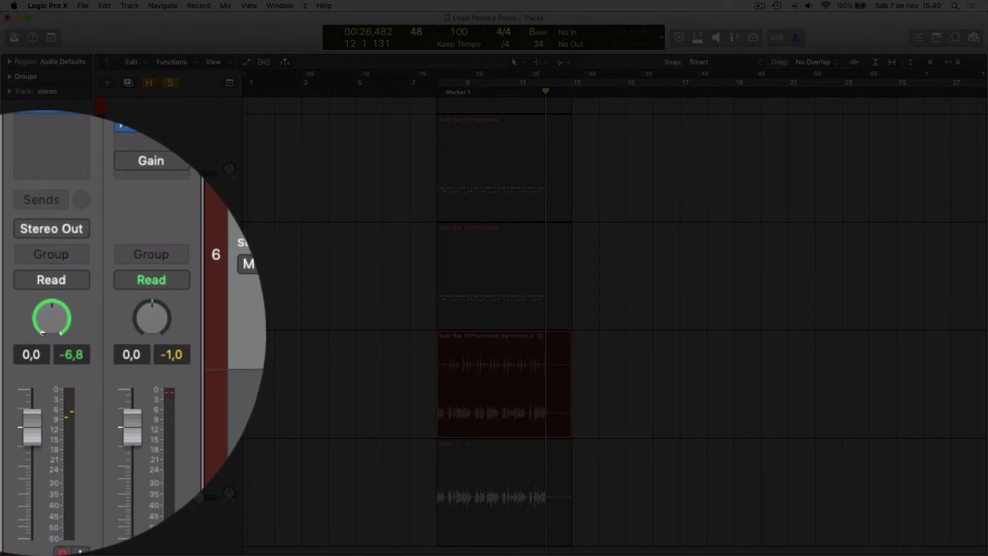
pyautogui.moveTo(42, 333); pyautogui.dragTo(66, 334)
pyautogui.moveTo(52, 301); pyautogui.dragTo(66, 426)
pyautogui.press('space')
pyautogui.moveTo(68, 333); pyautogui.dragTo(68, 364)
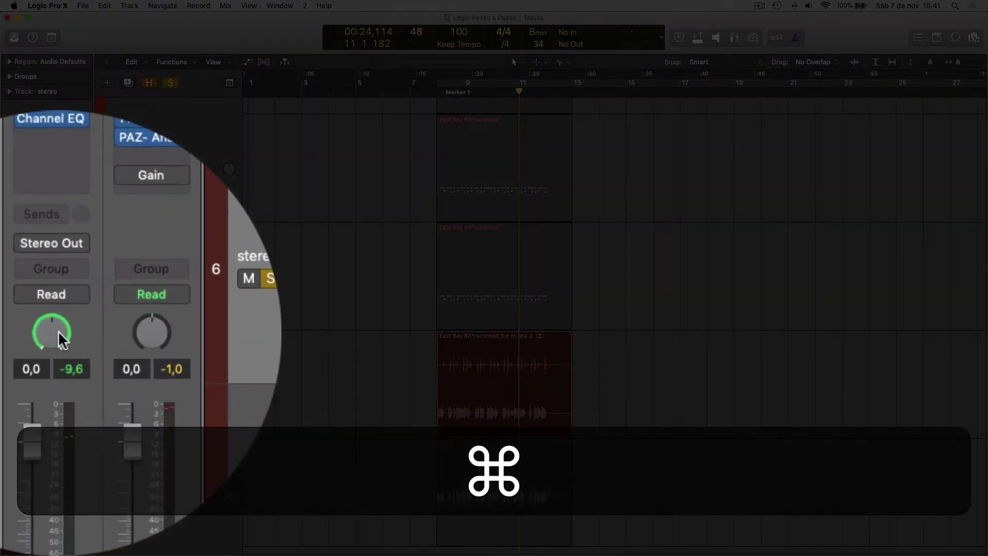
# Step: Compare playback of the stereo track with its left and right channels swapped and in their normal order
pyautogui.press('space')
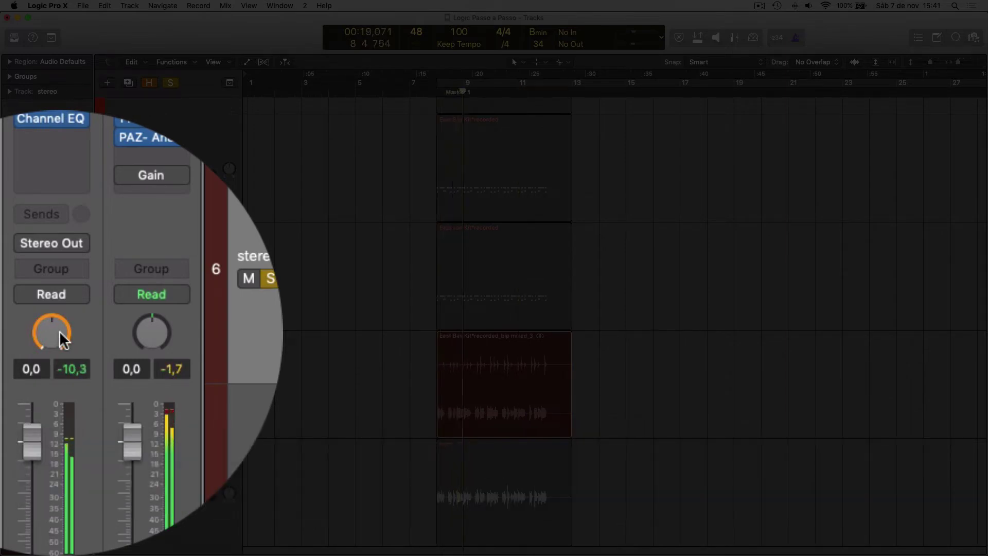
pyautogui.press('space')
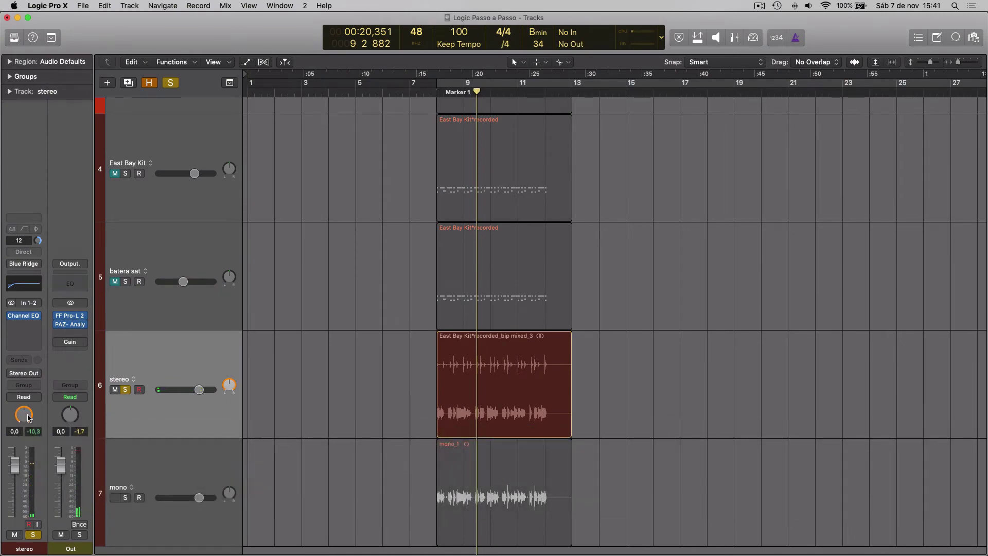
pyautogui.press('super')
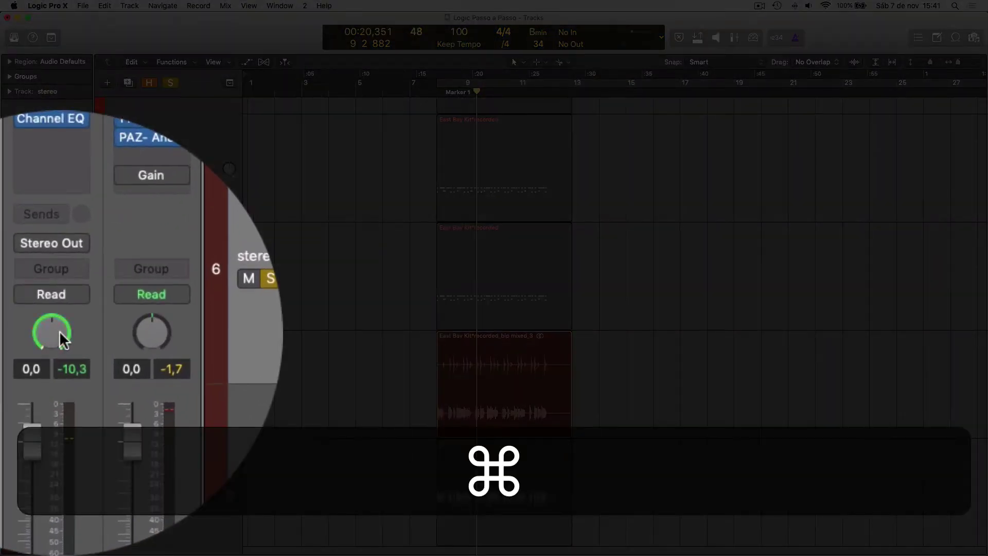
pyautogui.press('space')
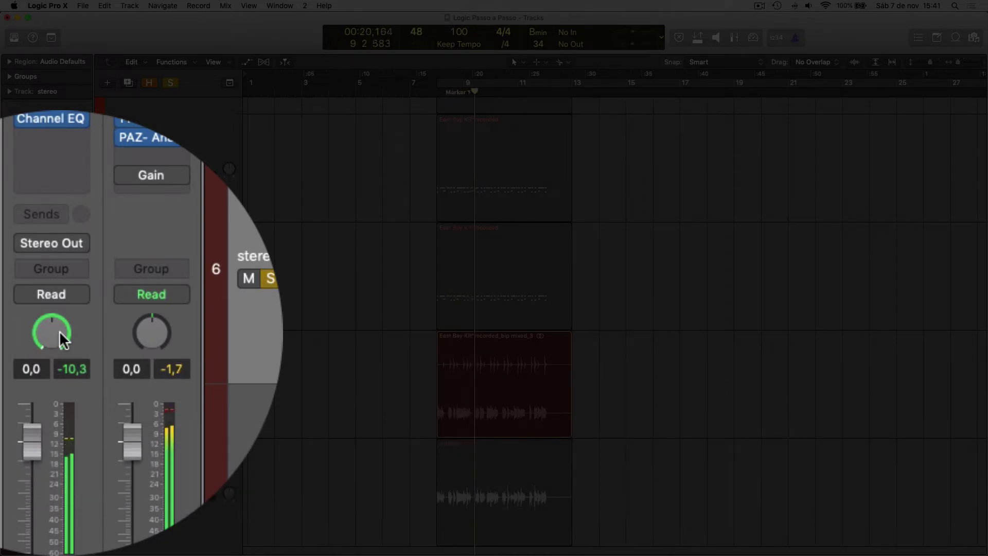
pyautogui.press('space')
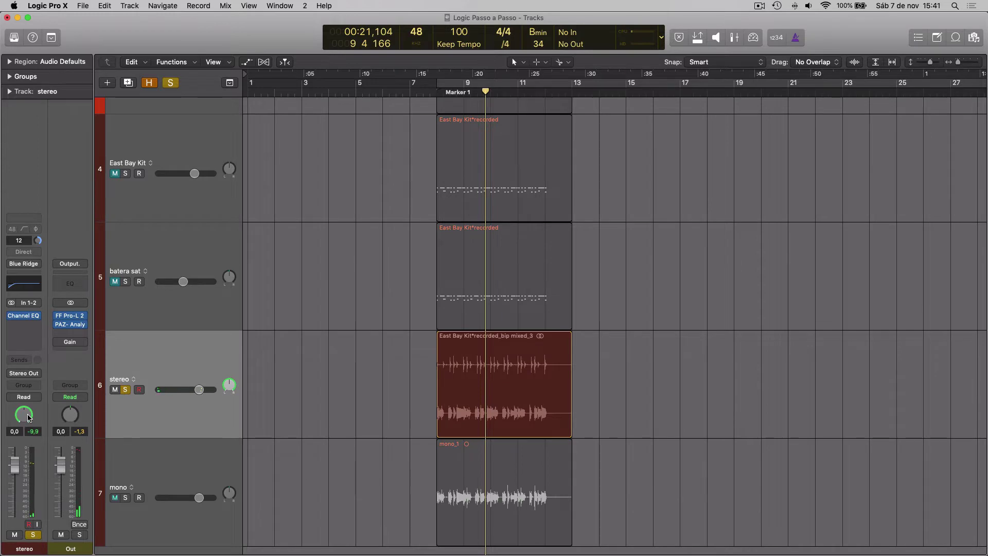
# Step: Switch to the Logic Pro X shortcut list in Google Sheets and look up the swap L/R stereo pan entry
pyautogui.hotkey('ctrl', 'Right')
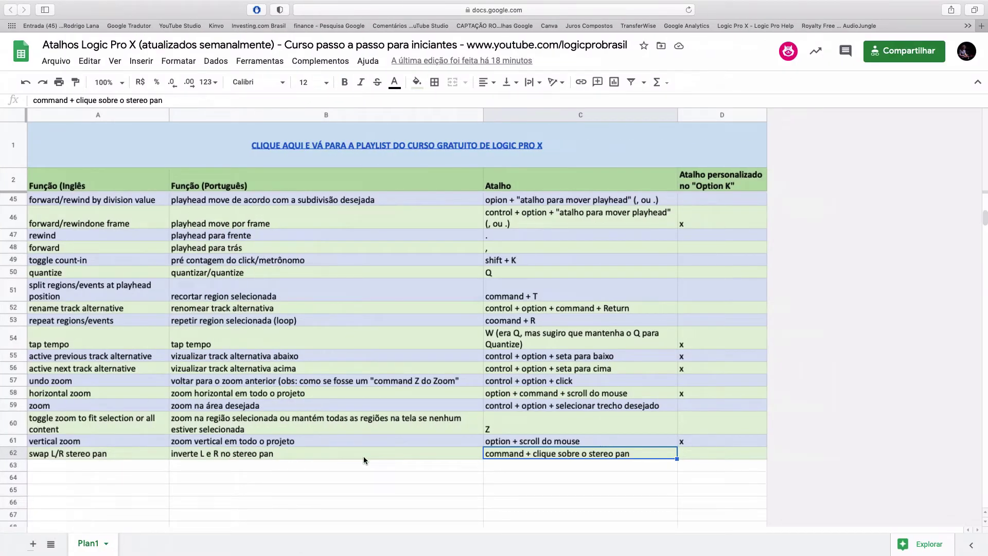
pyautogui.scroll(10, 363, 456)
pyautogui.scroll(-5, 363, 456)
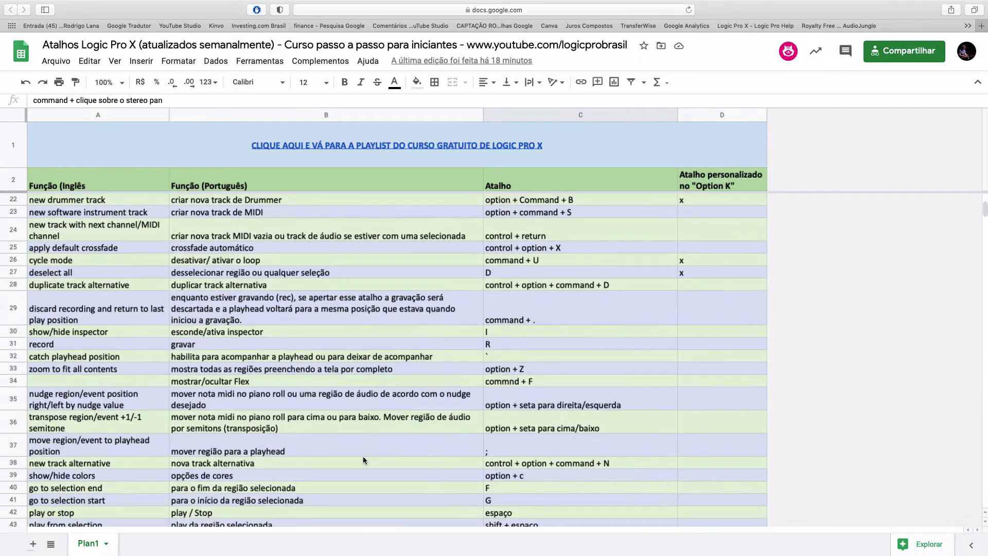
pyautogui.scroll(-6, 363, 459)
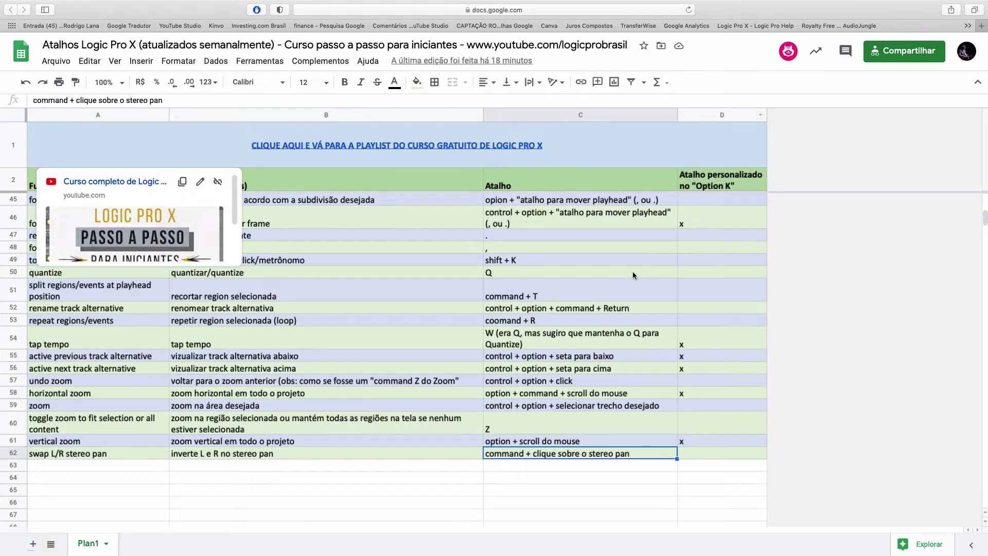
pyautogui.click(482, 456)
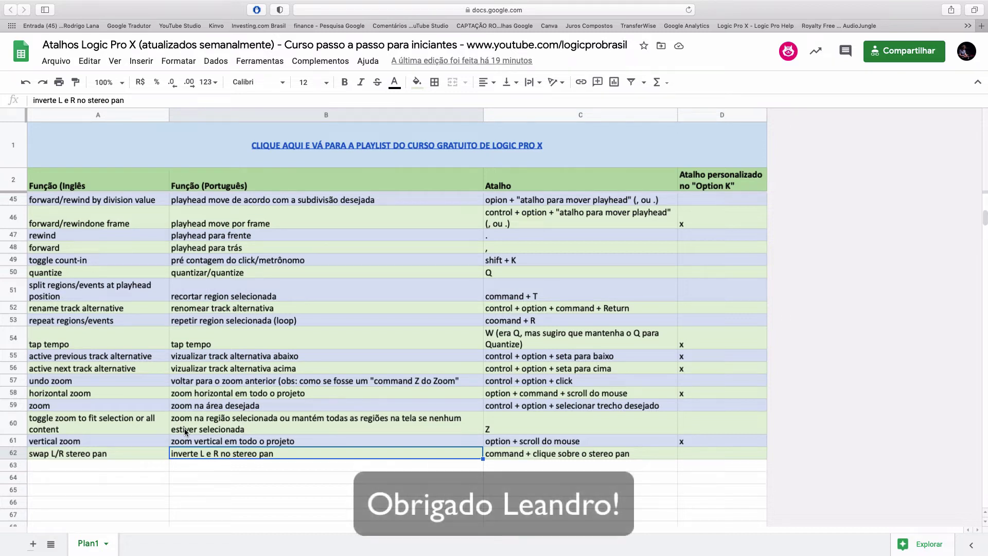
# Step: Review the list's headers for the English function, Portuguese function, shortcut and custom Option K shortcut
pyautogui.click(91, 186)
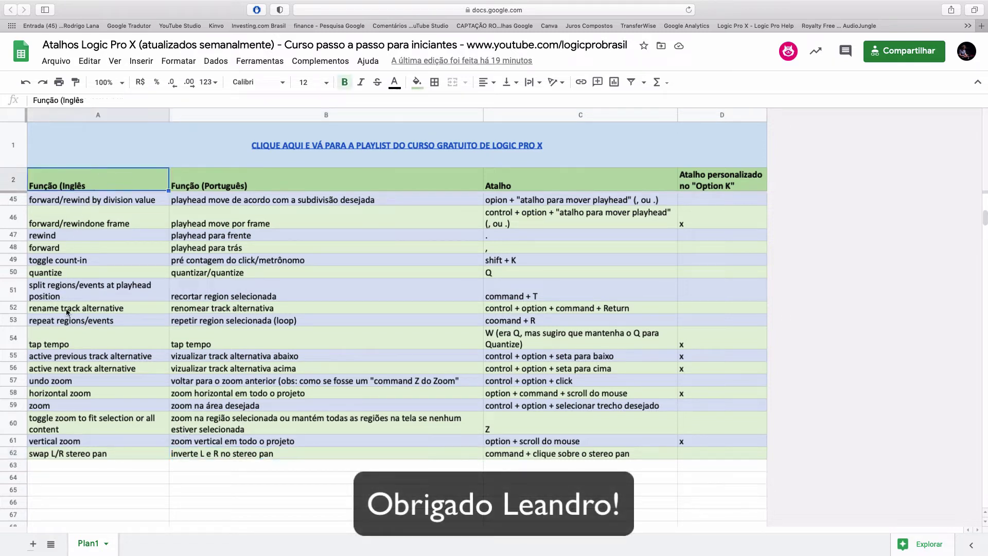
pyautogui.click(378, 181)
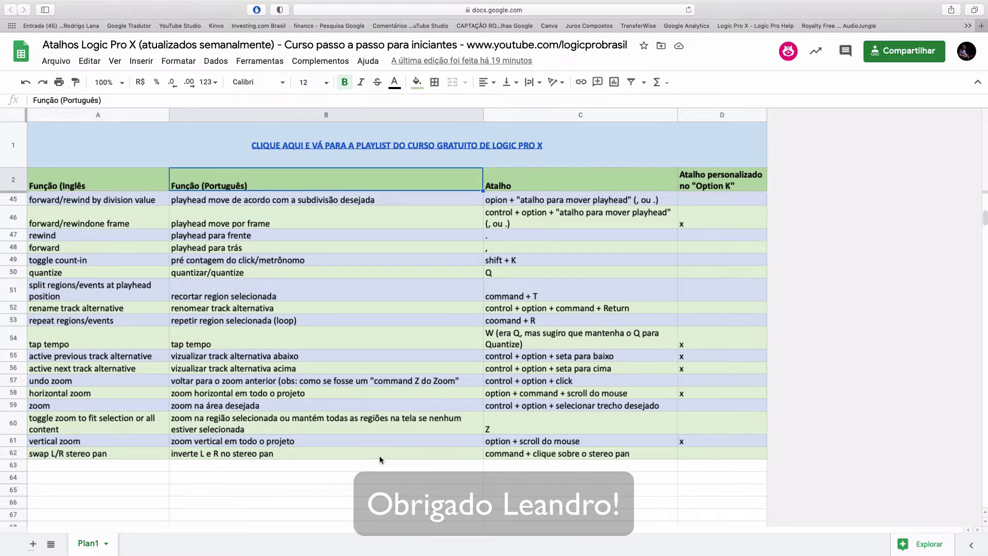
pyautogui.click(553, 190)
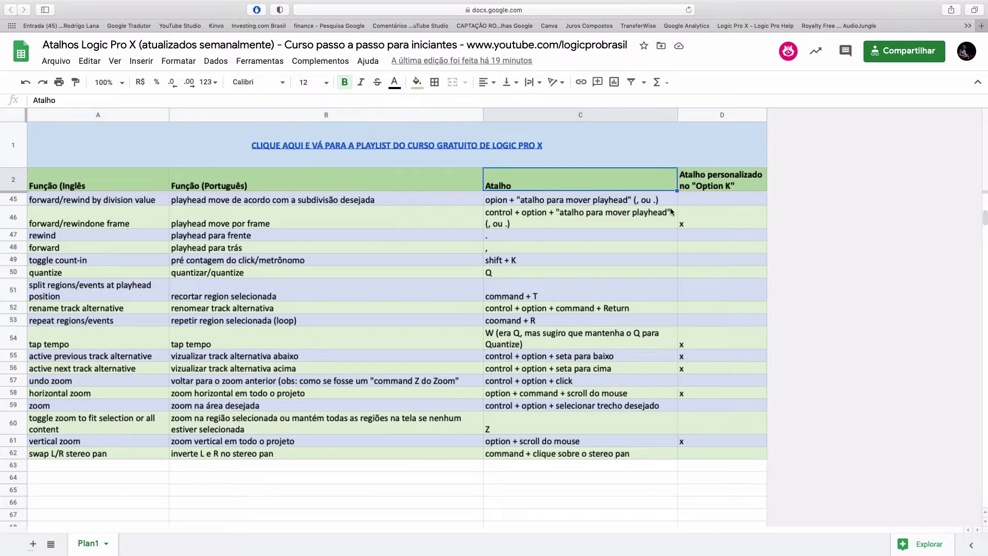
pyautogui.click(736, 177)
# Step: Check the custom shortcut marks for vertical zoom, horizontal zoom, track alternatives, tap tempo and swap L/R stereo pan
pyautogui.click(692, 441)
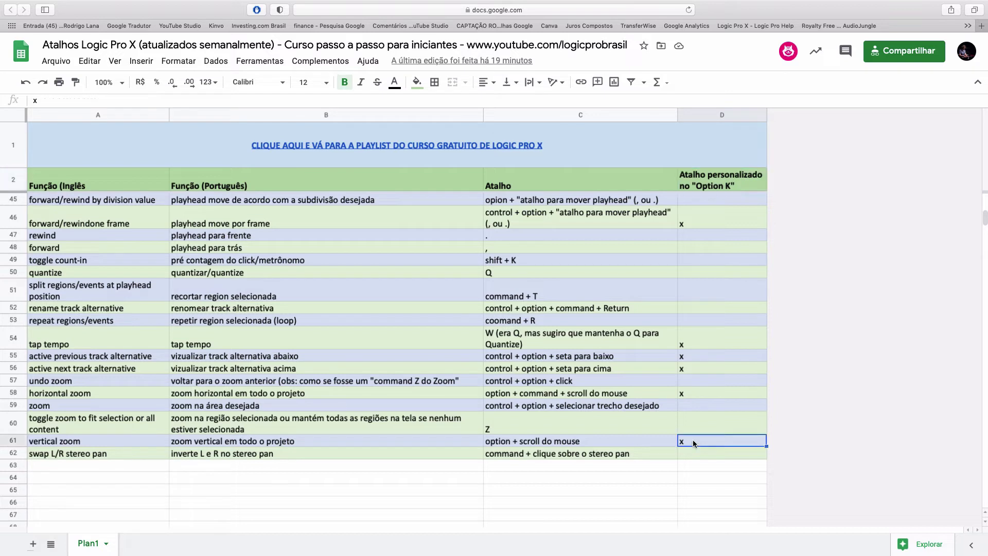
pyautogui.click(690, 392)
pyautogui.click(690, 367)
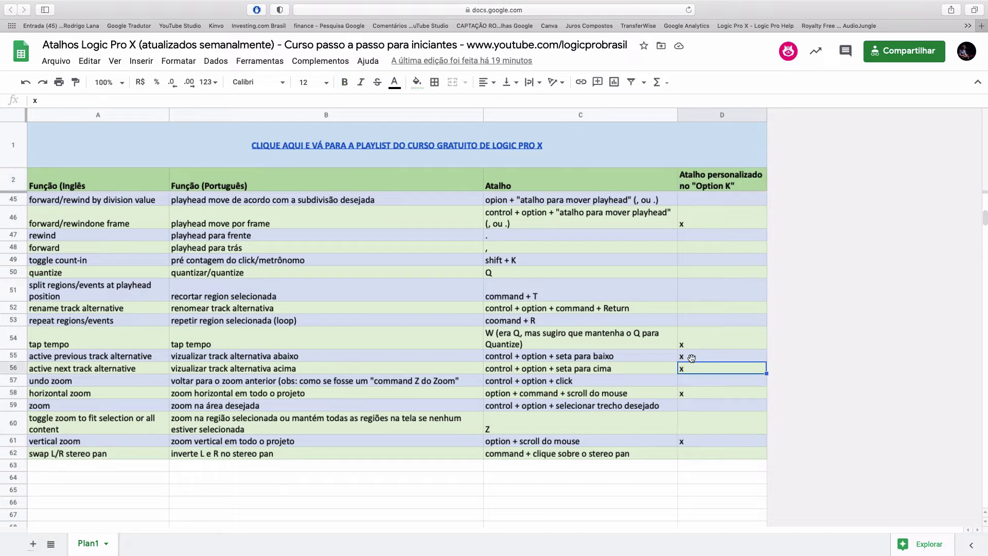
pyautogui.click(692, 355)
pyautogui.click(693, 343)
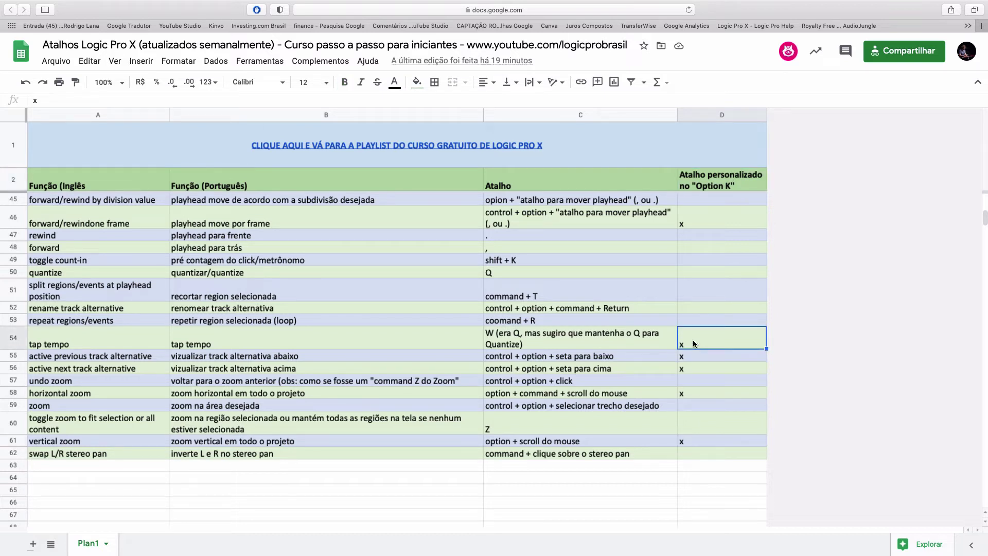
pyautogui.click(708, 442)
pyautogui.click(702, 456)
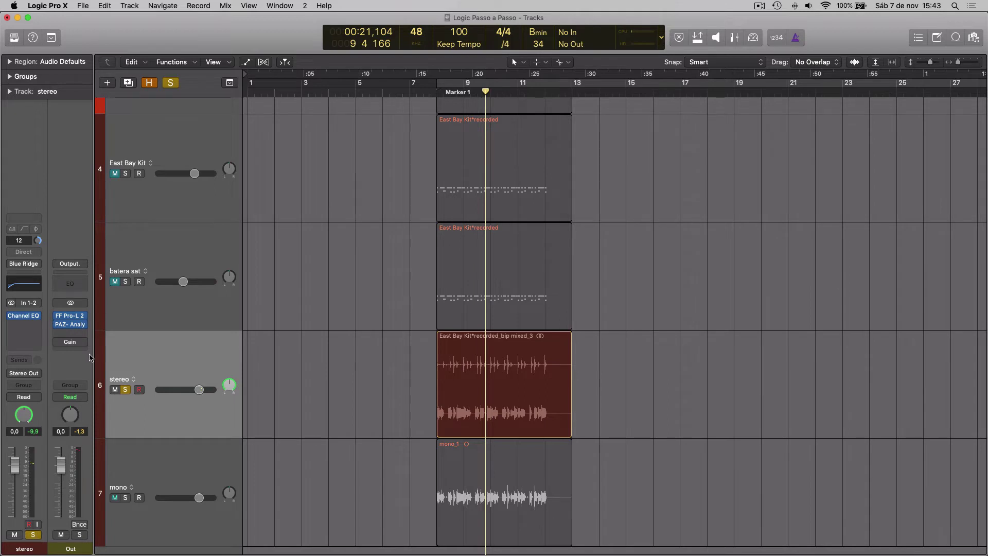
# Step: Return to Logic Pro X and change the stereo track's pan mode first to Balance, and finally to Binaural Pan
pyautogui.rightClick(28, 414)
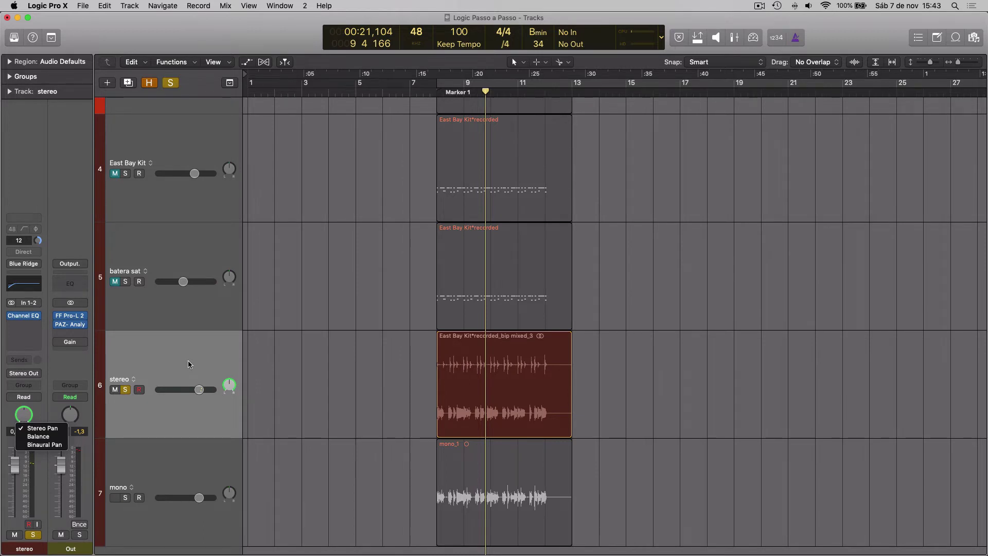
pyautogui.click(60, 436)
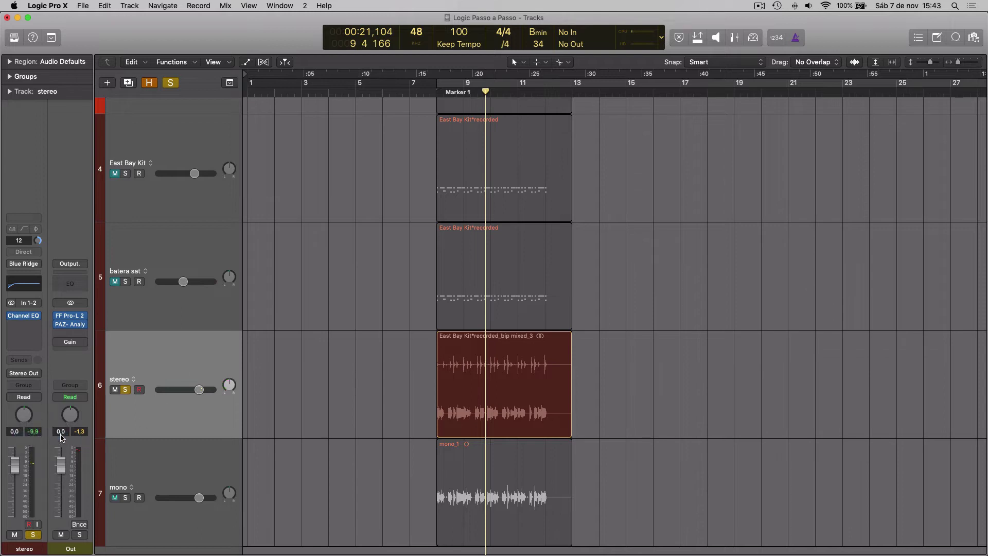
pyautogui.moveTo(27, 413)
pyautogui.mouseDown()
pyautogui.moveTo(27, 432)
pyautogui.moveTo(27, 414)
pyautogui.mouseUp()
pyautogui.rightClick(26, 415)
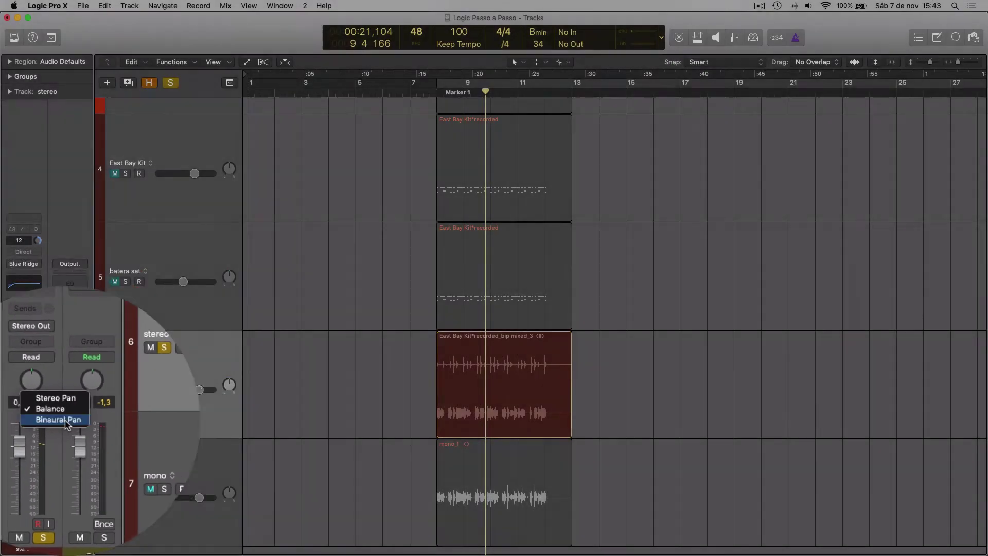
pyautogui.click(66, 420)
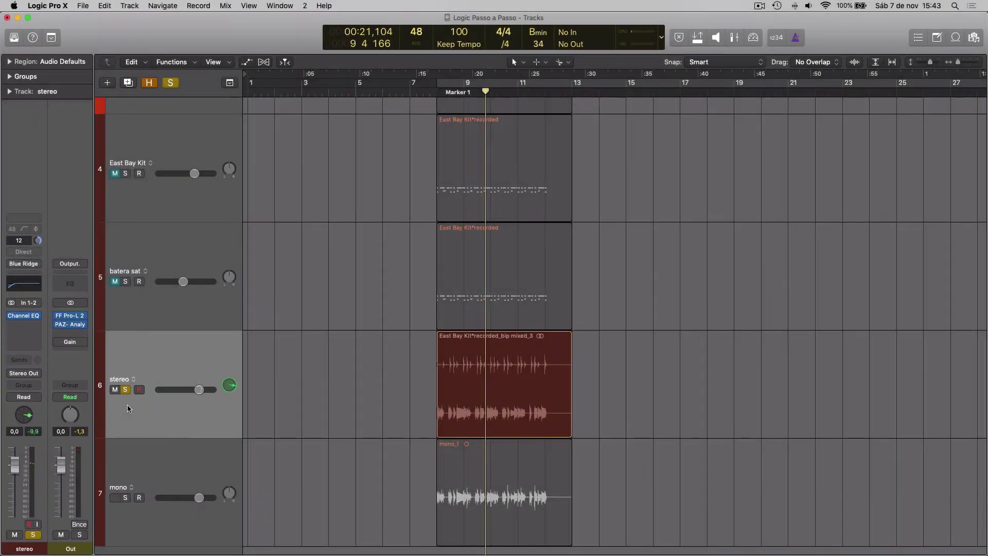
# Step: Check which pan modes are available on the mono track and return to the stereo track
pyautogui.click(165, 455)
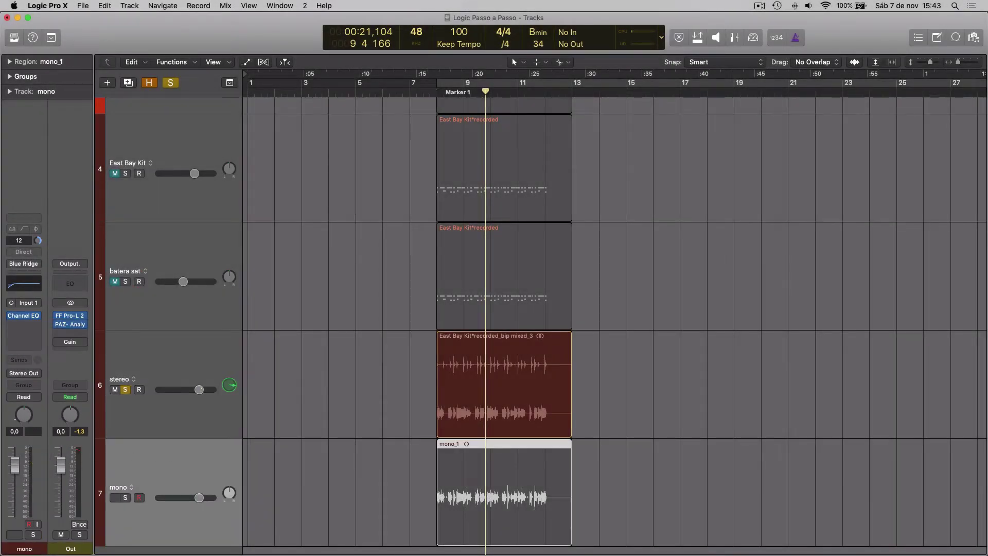
pyautogui.rightClick(30, 416)
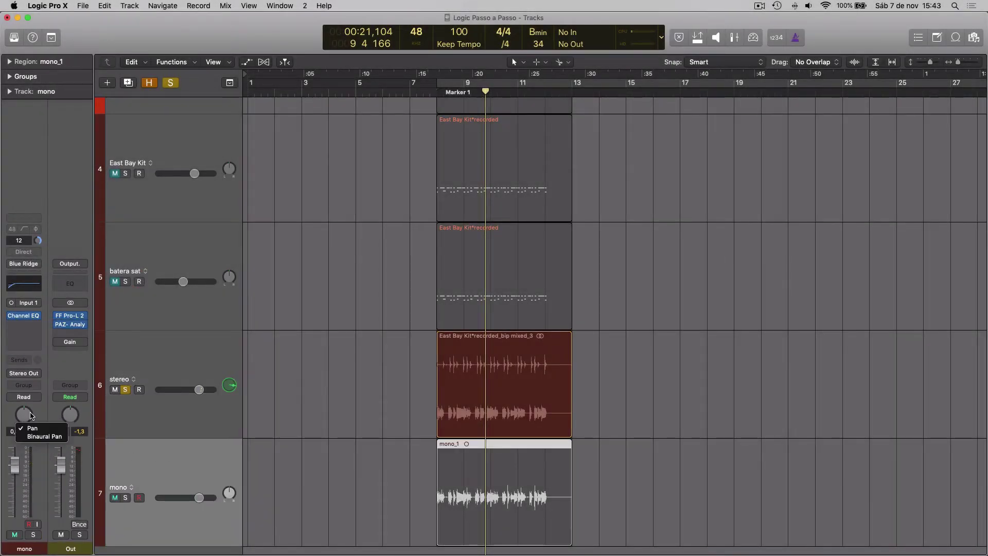
pyautogui.click(209, 355)
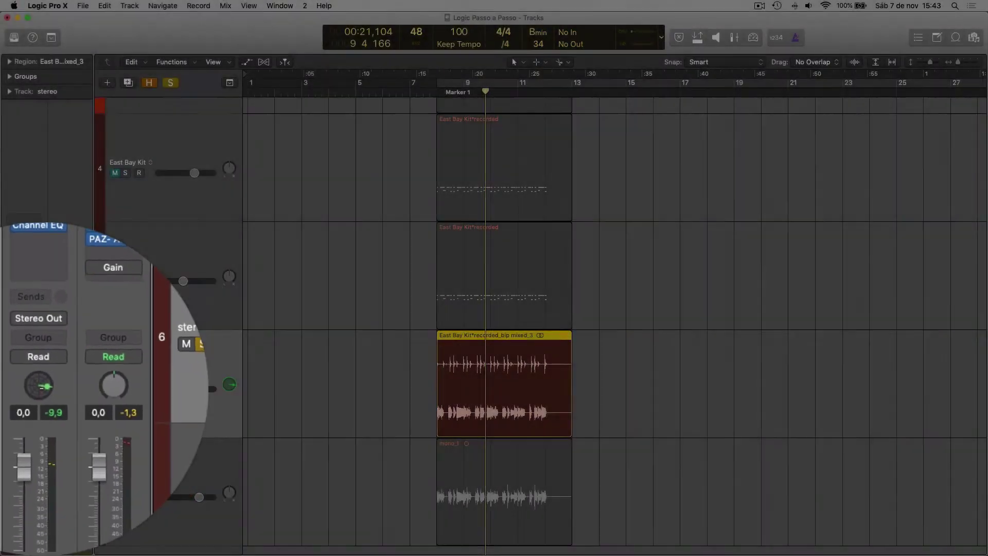
# Step: Open the stereo track's Binaural Pan editor and move the source behind the listener, to about +165° at 2.30 m
pyautogui.doubleClick(23, 415)
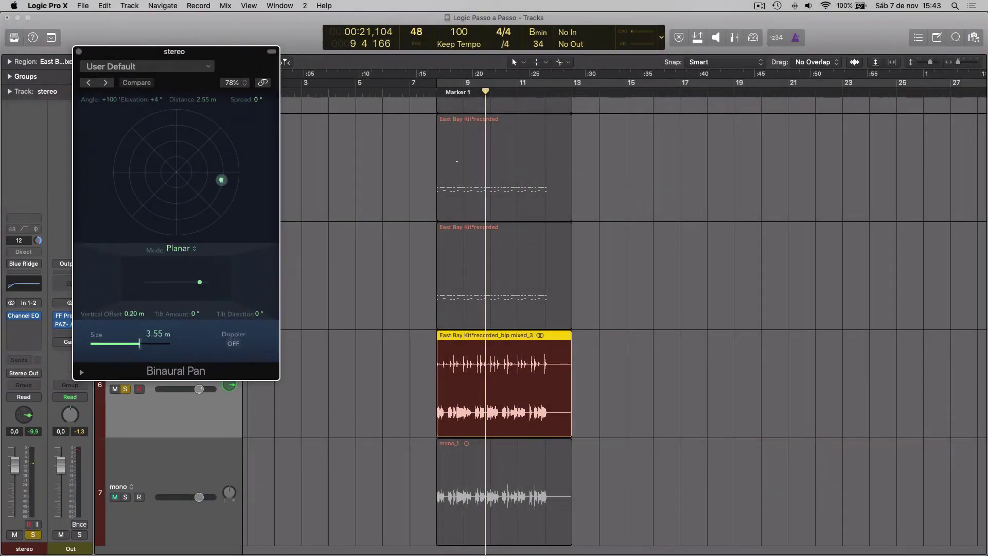
pyautogui.moveTo(235, 59); pyautogui.dragTo(629, 149)
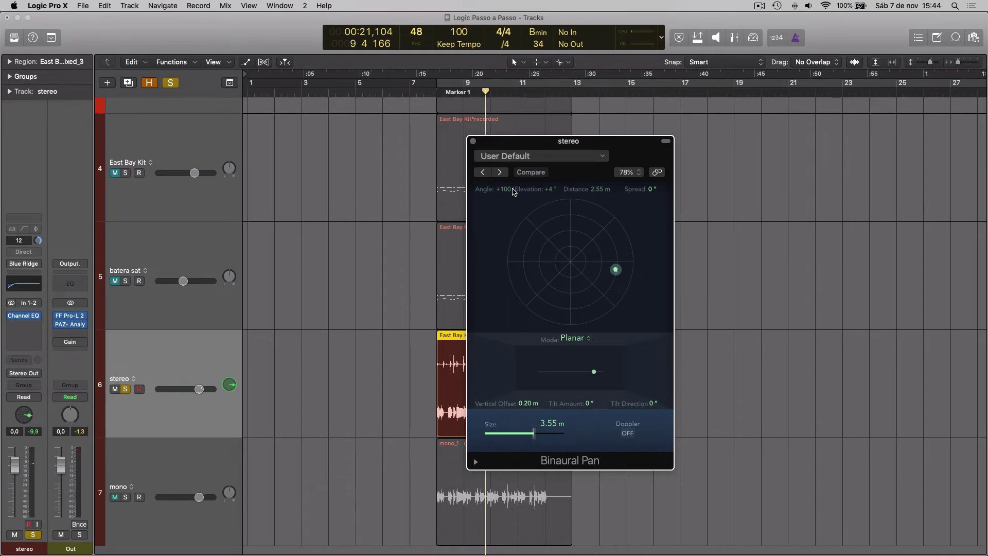
pyautogui.moveTo(616, 270); pyautogui.dragTo(583, 308)
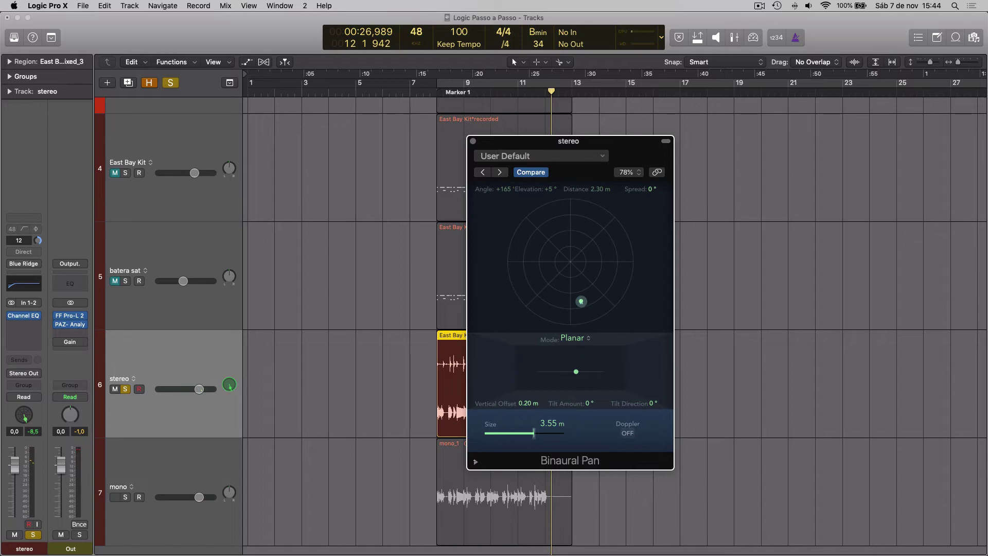
# Step: Move the binaural source to about -98° at 1.86 m and audition it with Diffuse-Field Compensation turned off
pyautogui.click(476, 461)
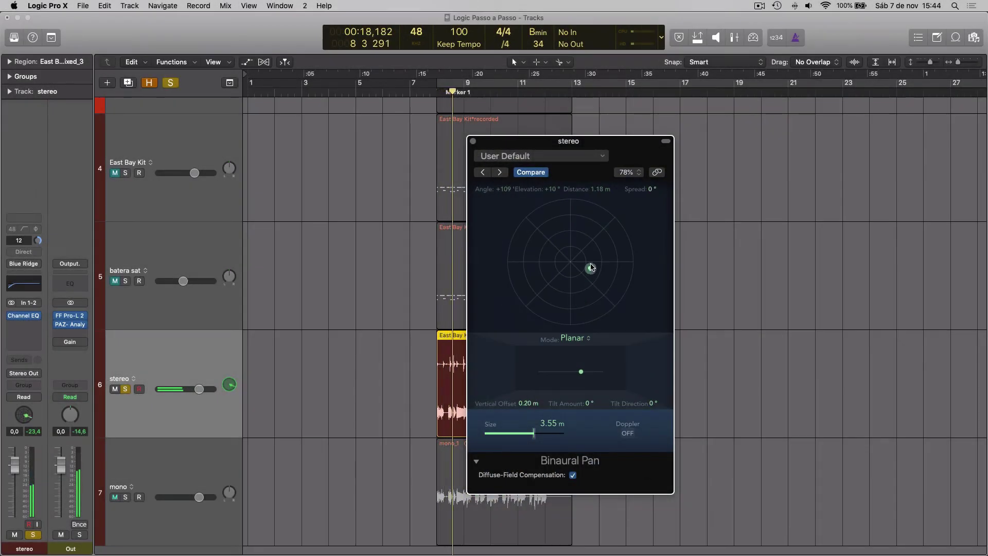
pyautogui.moveTo(590, 267); pyautogui.dragTo(538, 266)
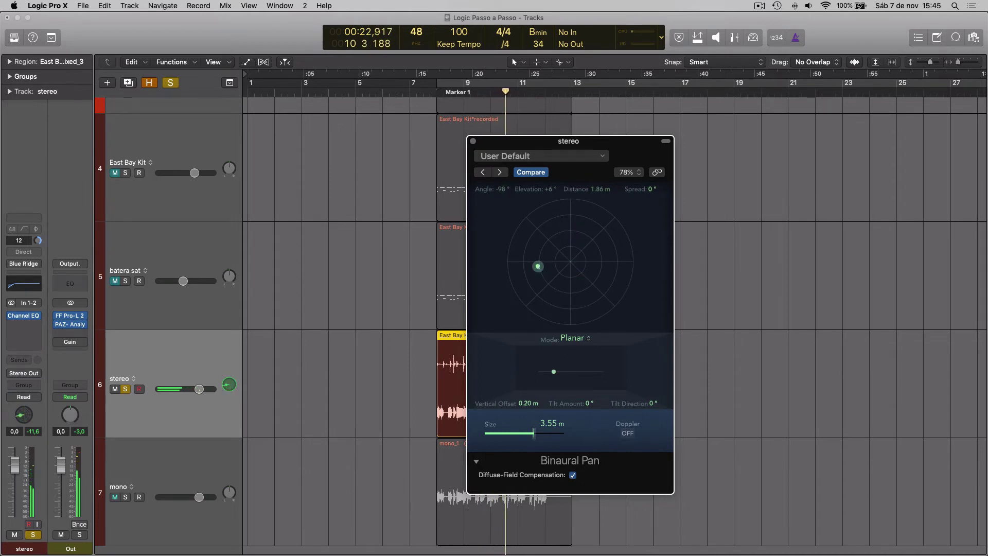
pyautogui.click(573, 475)
pyautogui.press('space')
pyautogui.press('space')
# Step: Switch Binaural Pan to Spherical mode and move the source to about +69° angle and +66° elevation
pyautogui.moveTo(538, 267); pyautogui.dragTo(583, 297)
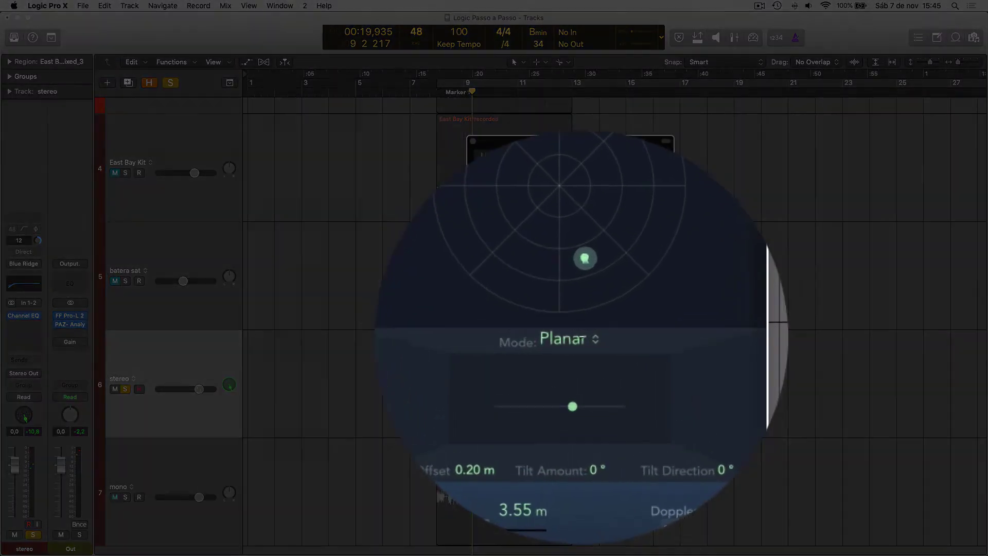
pyautogui.click(580, 336)
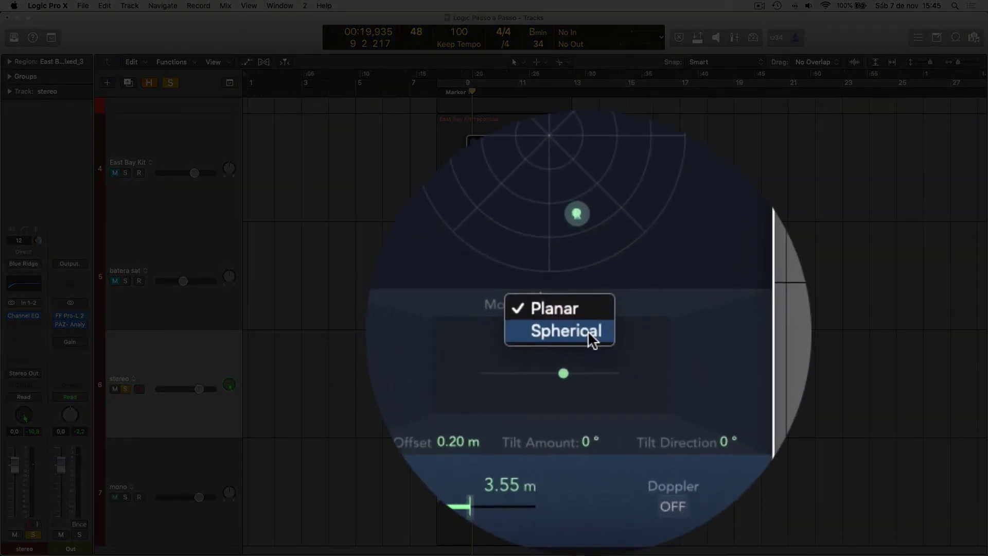
pyautogui.click(588, 333)
pyautogui.moveTo(585, 293); pyautogui.dragTo(585, 259)
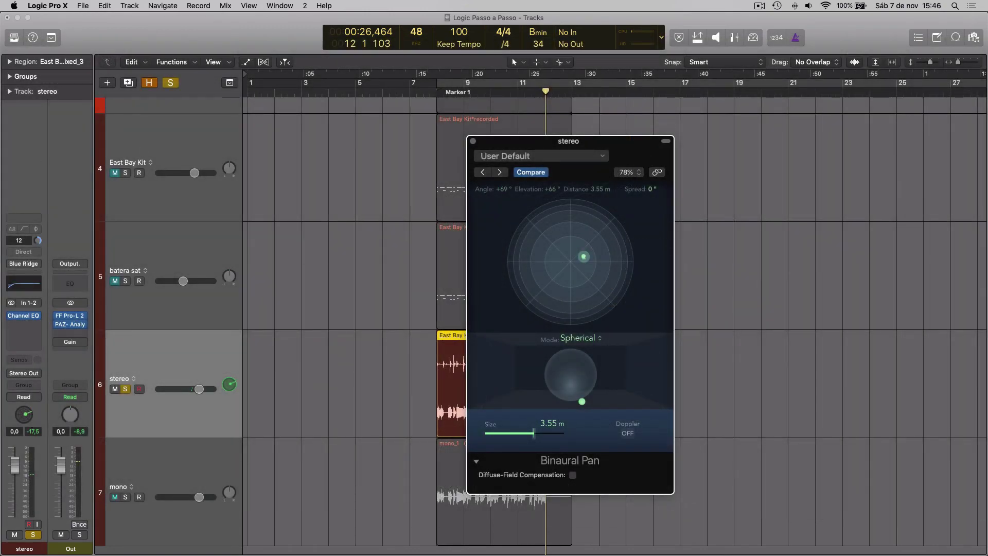
# Step: Change the stereo track's pan mode to Balance, briefly to Stereo Pan, and finally back to Balance
pyautogui.rightClick(28, 415)
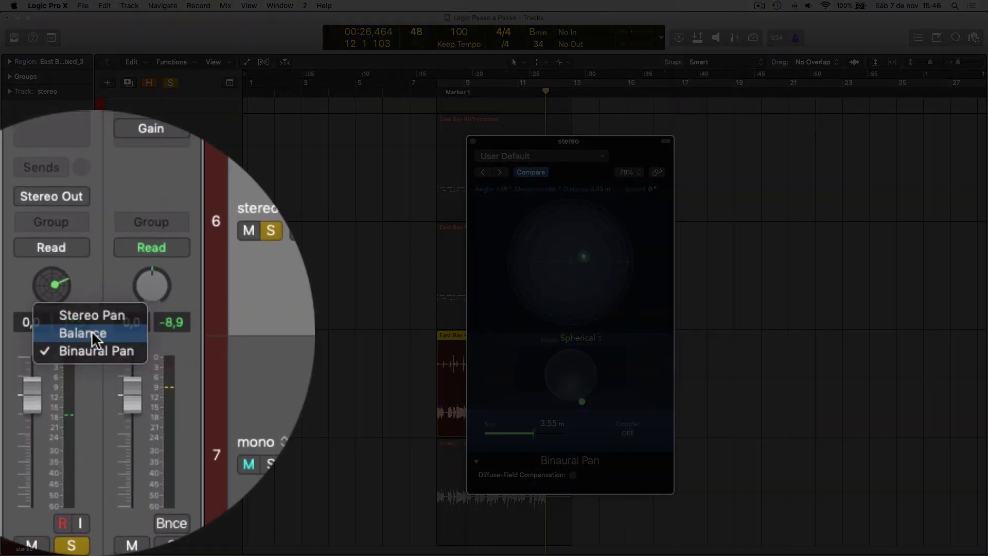
pyautogui.click(40, 436)
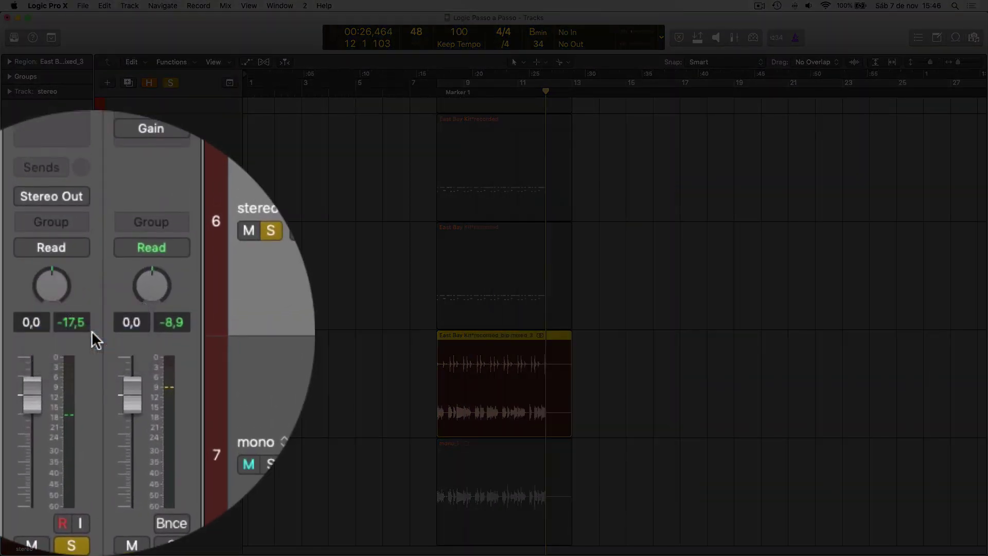
pyautogui.rightClick(52, 295)
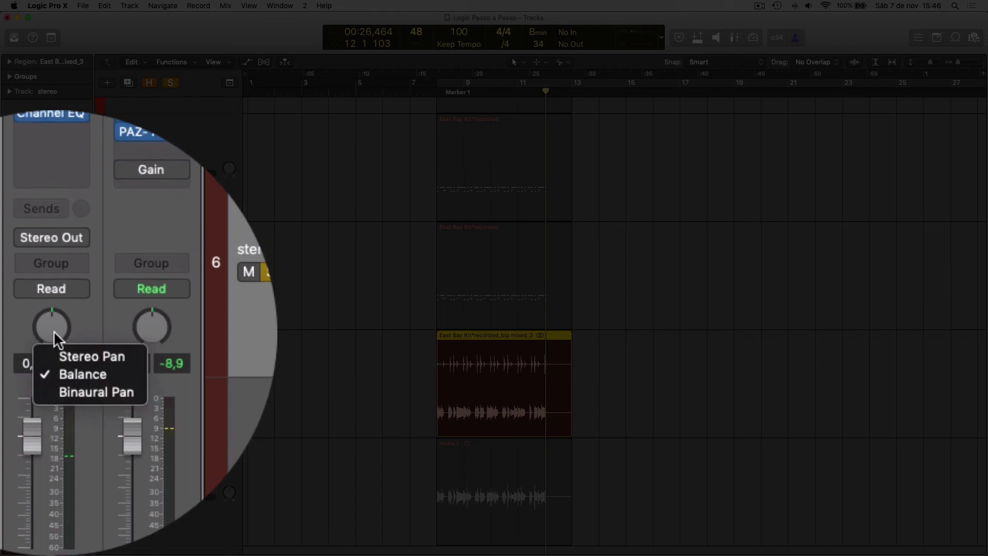
pyautogui.click(79, 335)
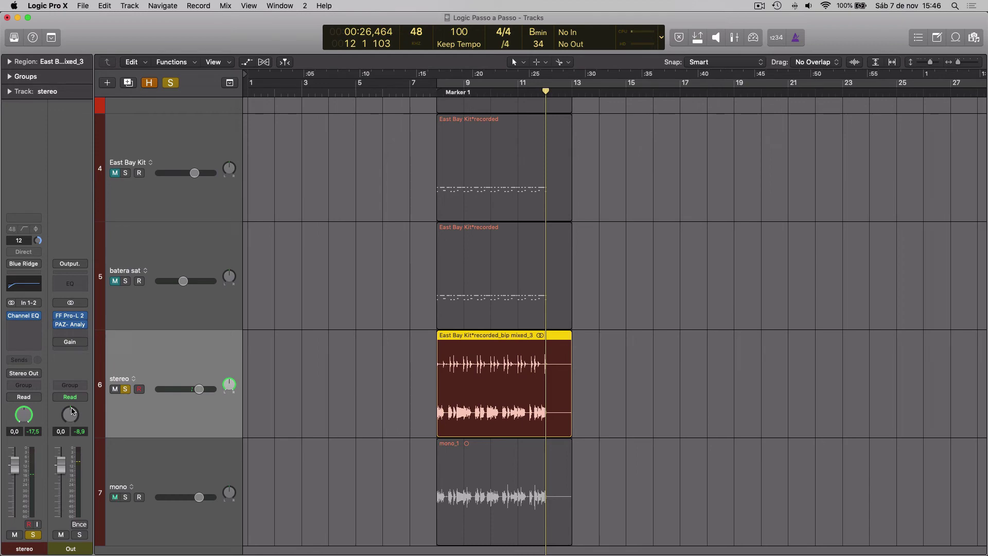
pyautogui.rightClick(27, 413)
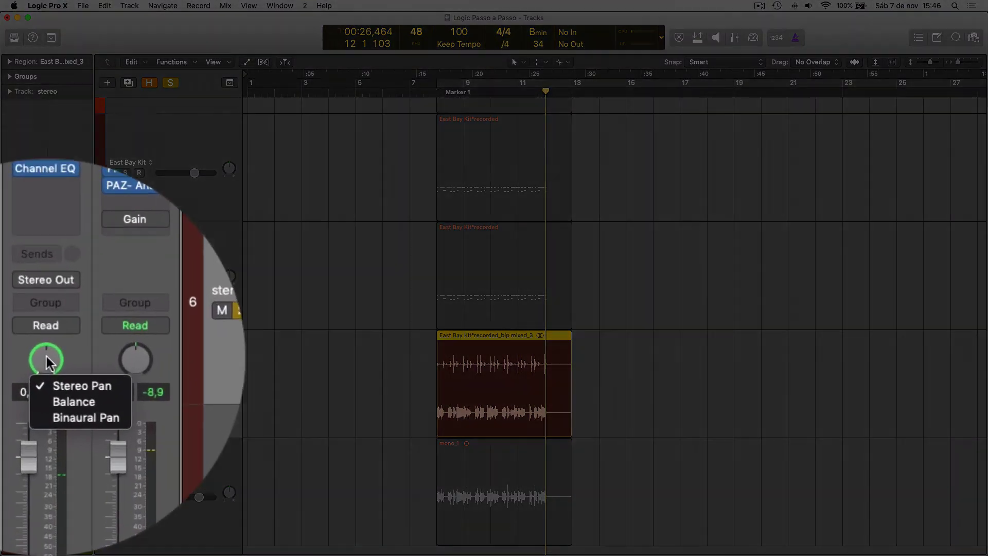
pyautogui.click(94, 332)
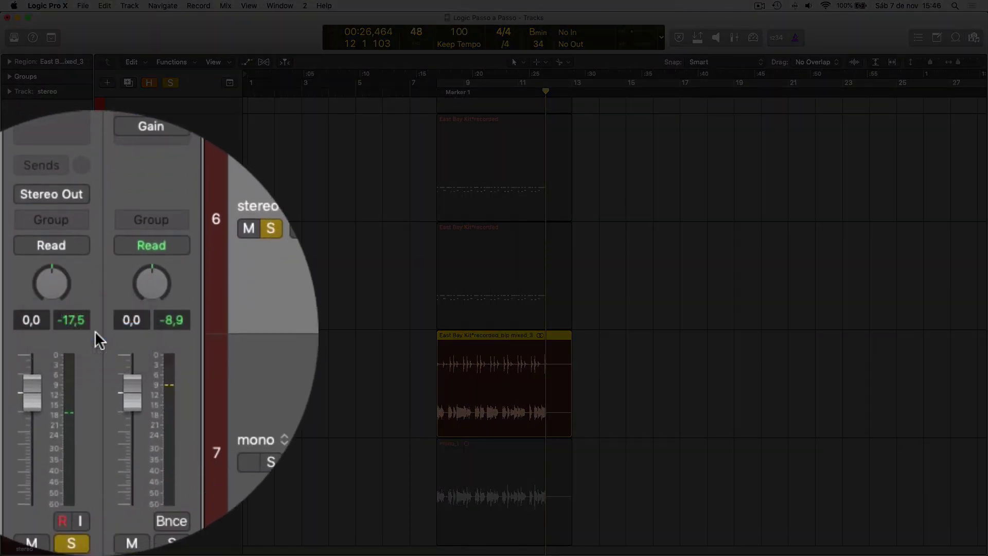
# Step: Play the stereo track in Balance mode and pan it left to about -26
pyautogui.press('space')
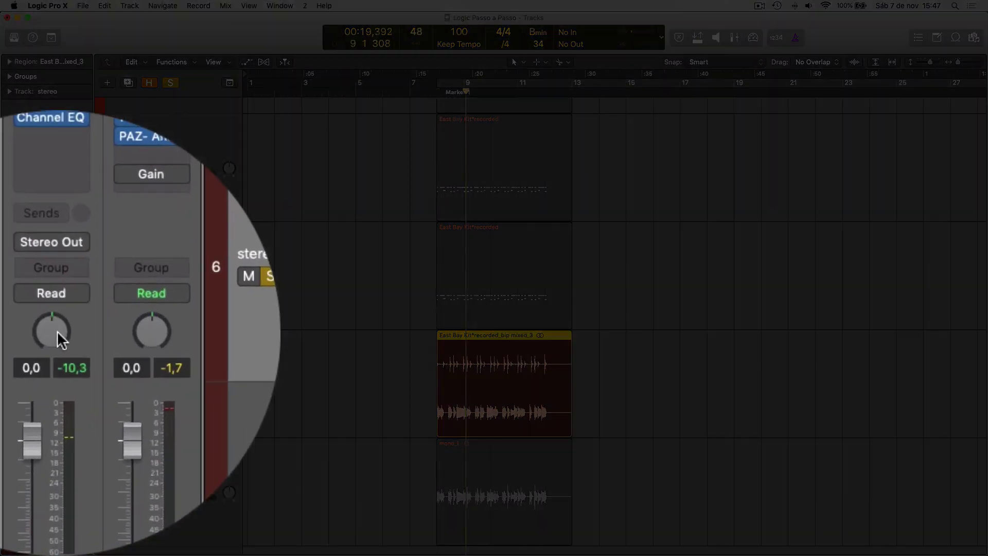
pyautogui.moveTo(27, 415); pyautogui.dragTo(26, 426)
pyautogui.moveTo(70, 332); pyautogui.dragTo(70, 337)
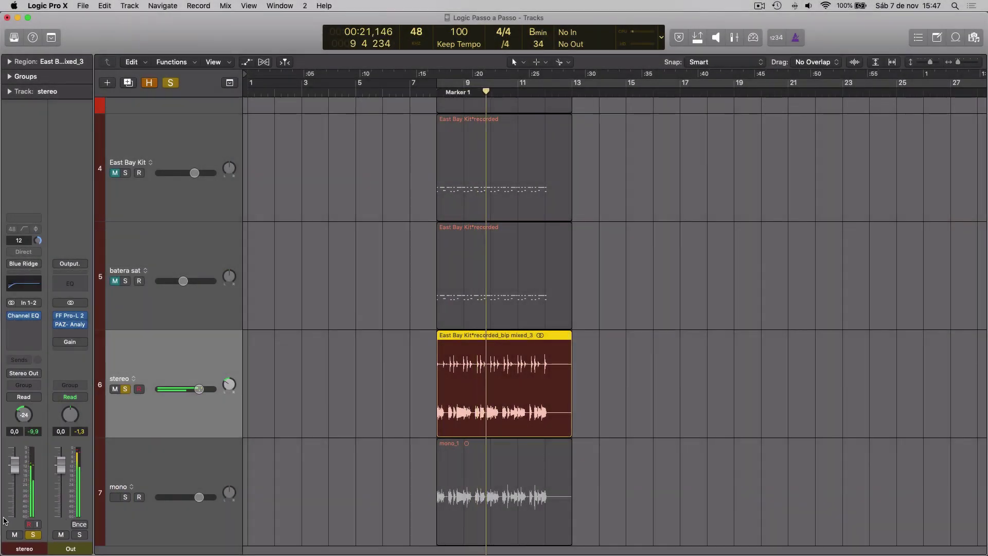
pyautogui.moveTo(24, 416); pyautogui.dragTo(24, 416)
# Step: Audition the stereo track in Stereo Pan mode for comparison and return its pan mode to Balance
pyautogui.rightClick(23, 415)
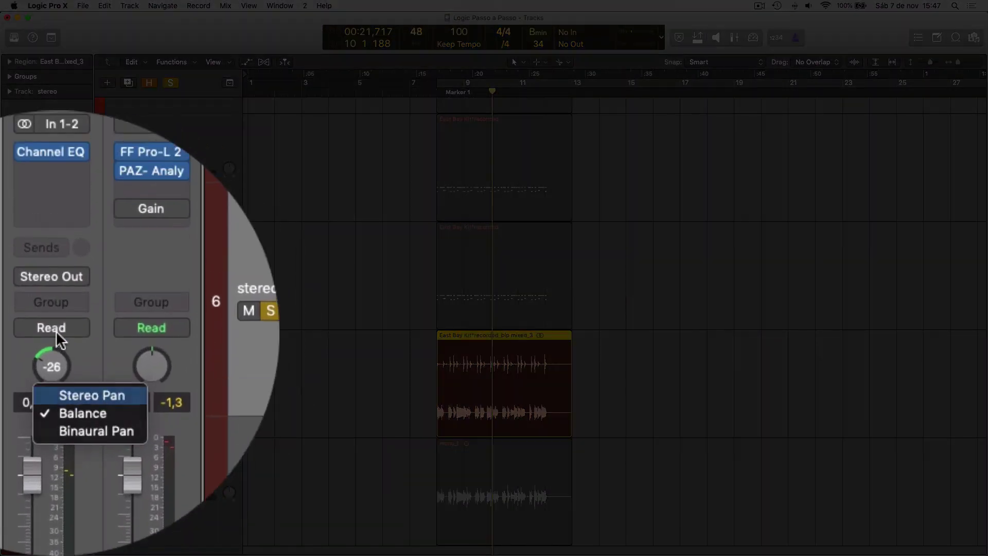
pyautogui.click(55, 330)
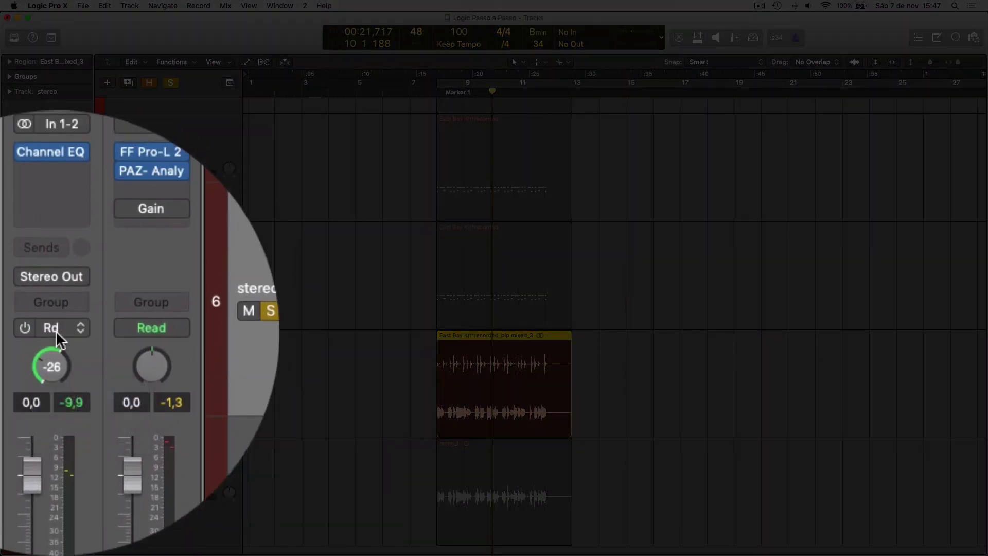
pyautogui.press('space')
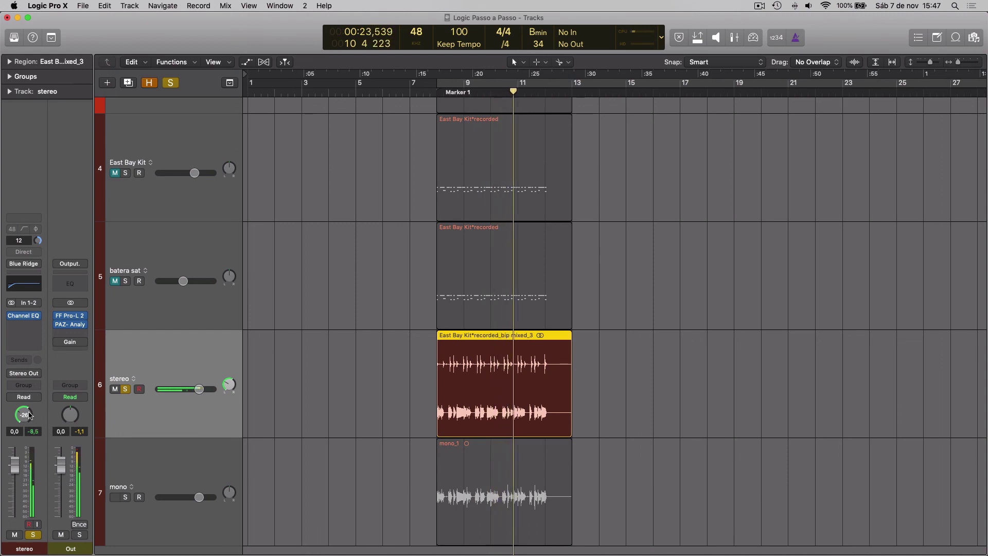
pyautogui.press('space')
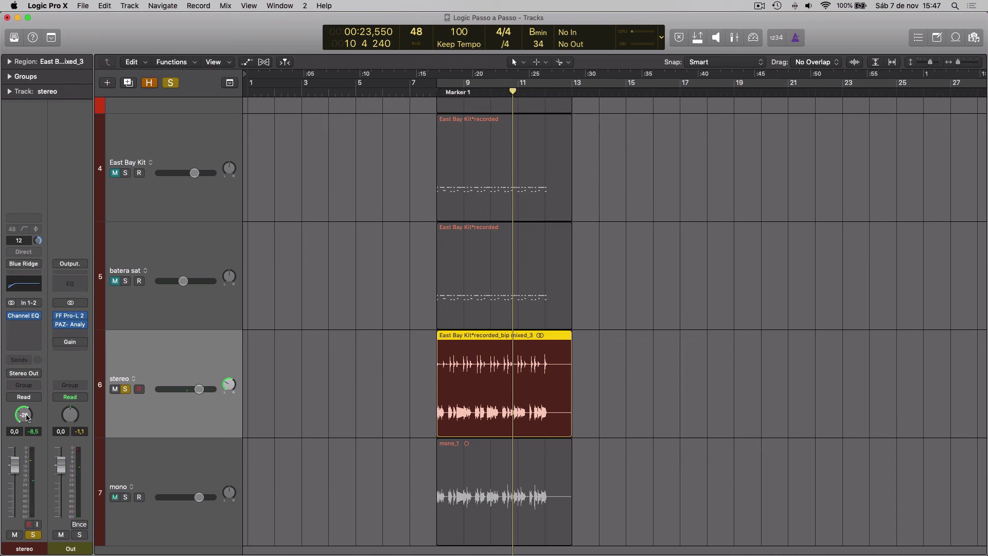
pyautogui.rightClick(27, 418)
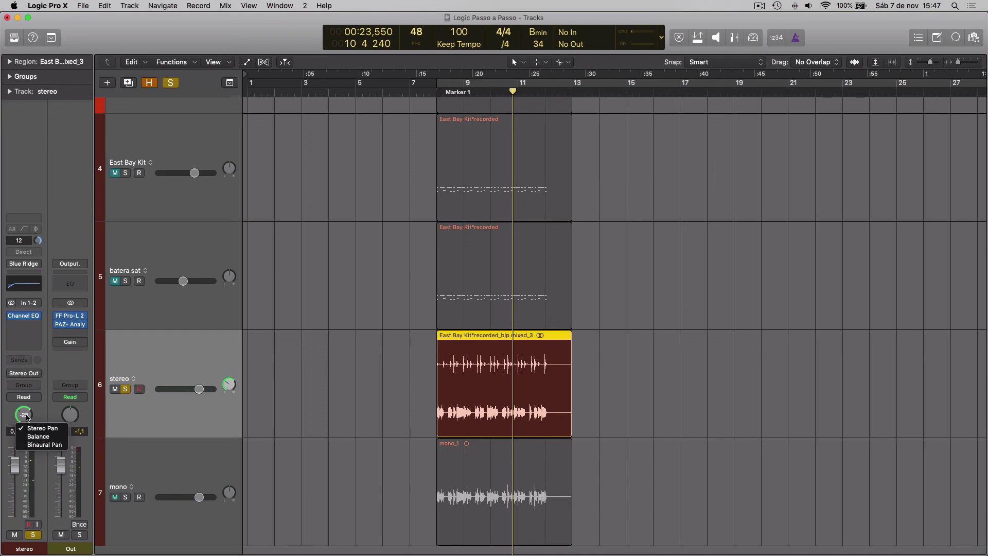
pyautogui.click(44, 437)
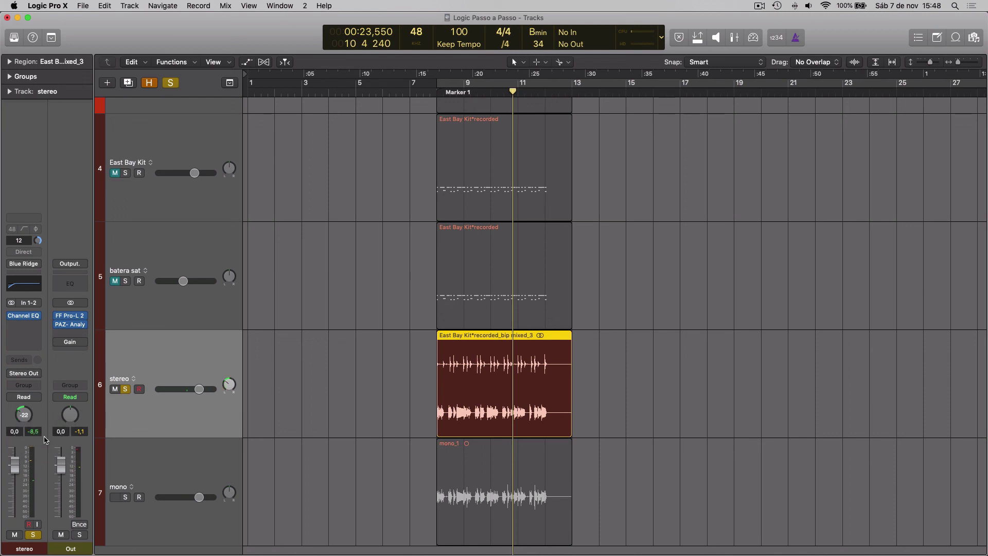